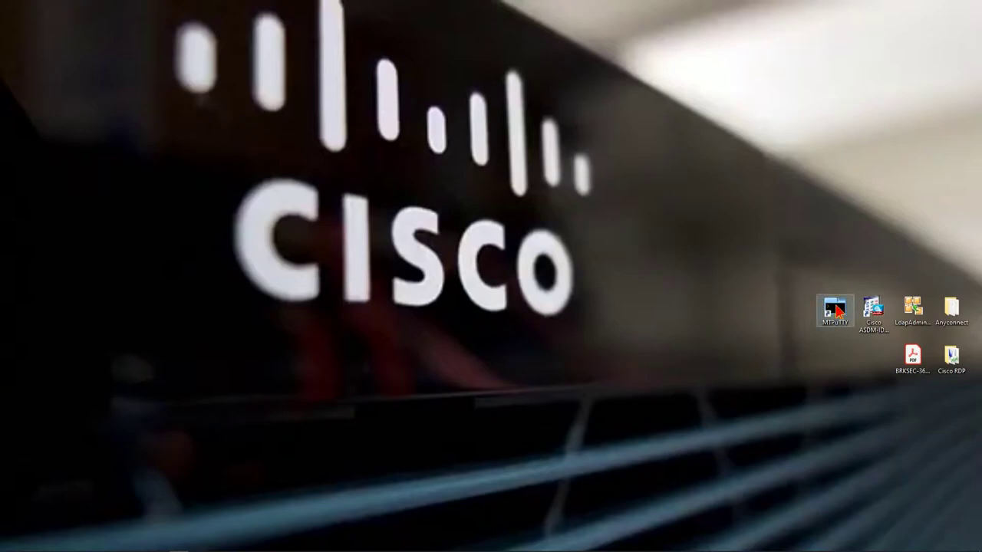
- Launch MTPuTTY, connect to the CISCONATE_FMC session and enter expert mode
double_click(836, 310)
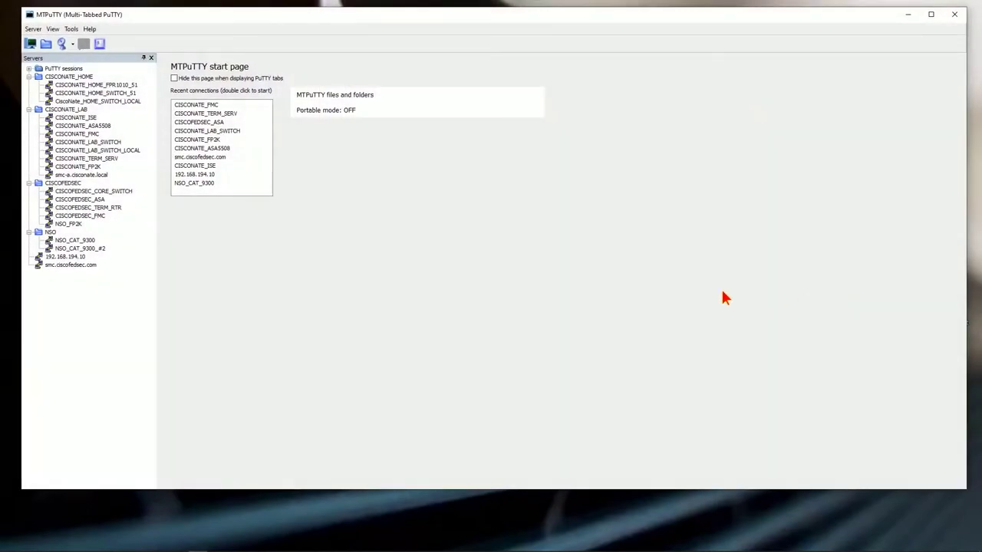
double_click(77, 133)
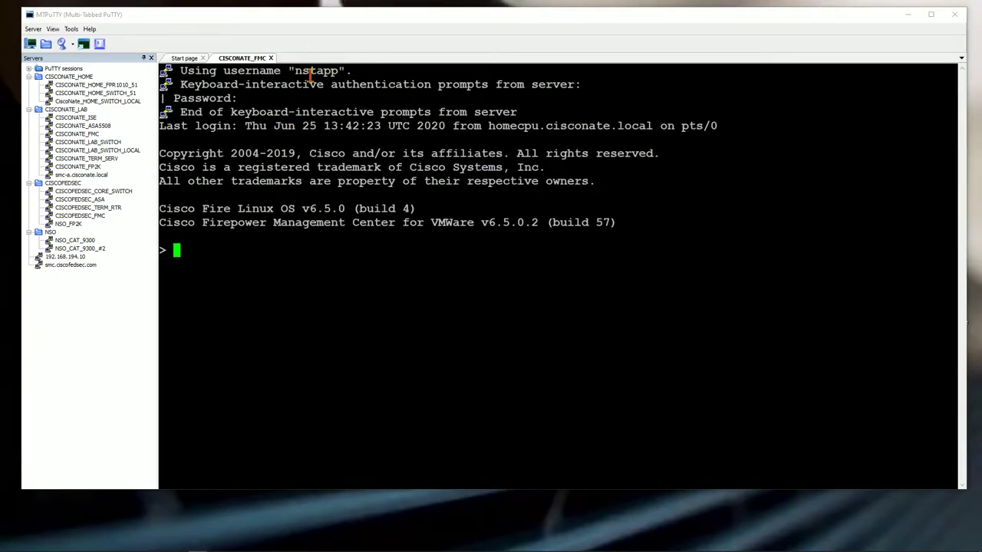
drag(295, 71, 341, 70)
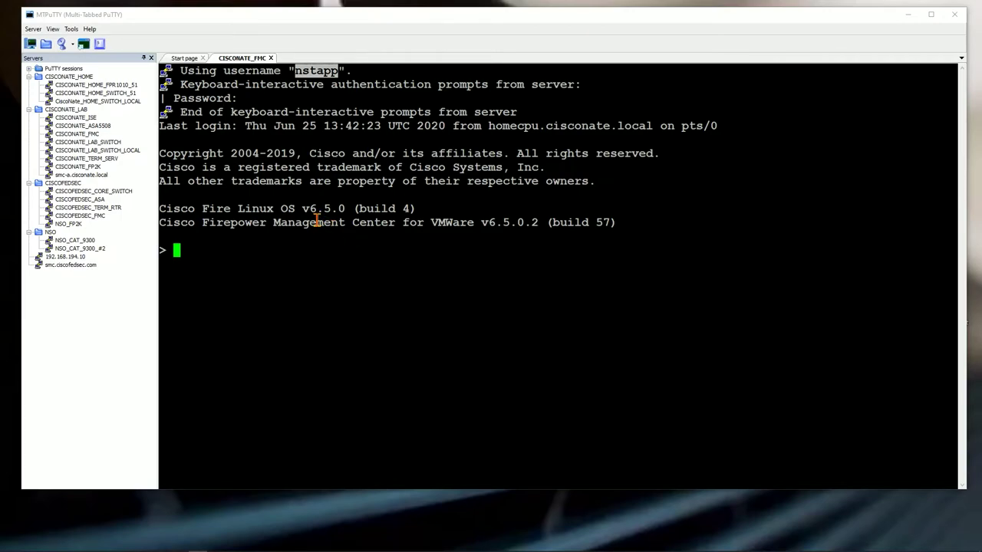
text(expert)
key(Return)
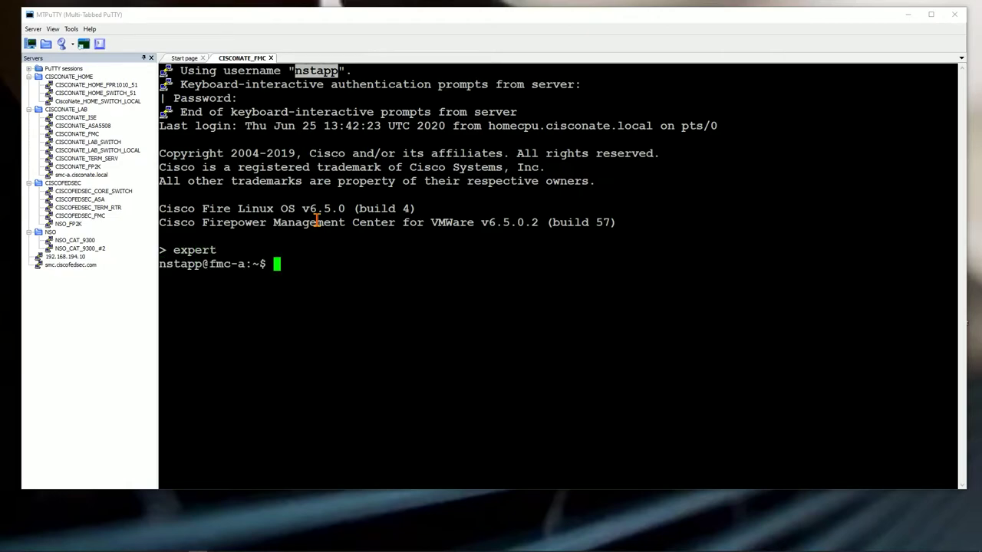
- Become root with sudo su - and the account password, then open a new browser window
text(sudo su -)
key(Return)
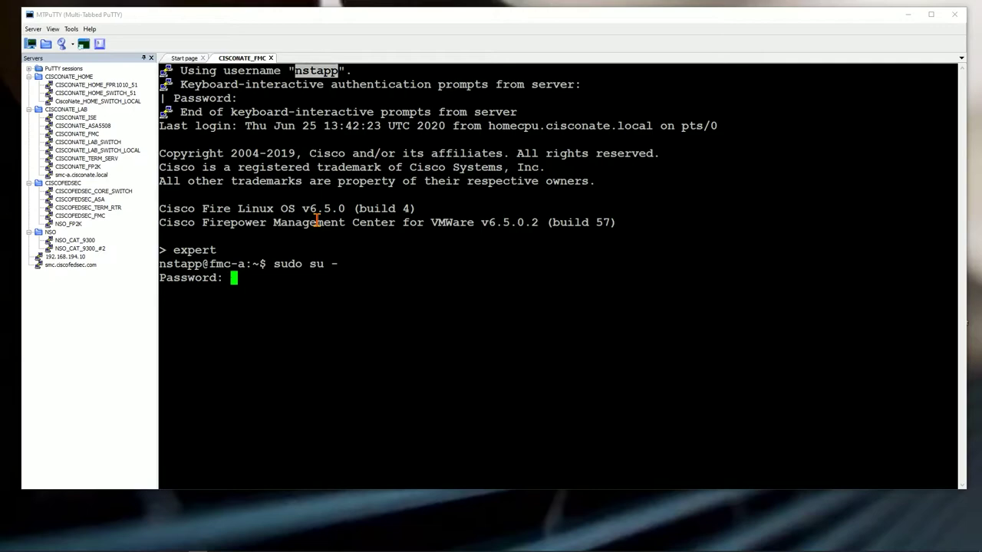
key(Return)
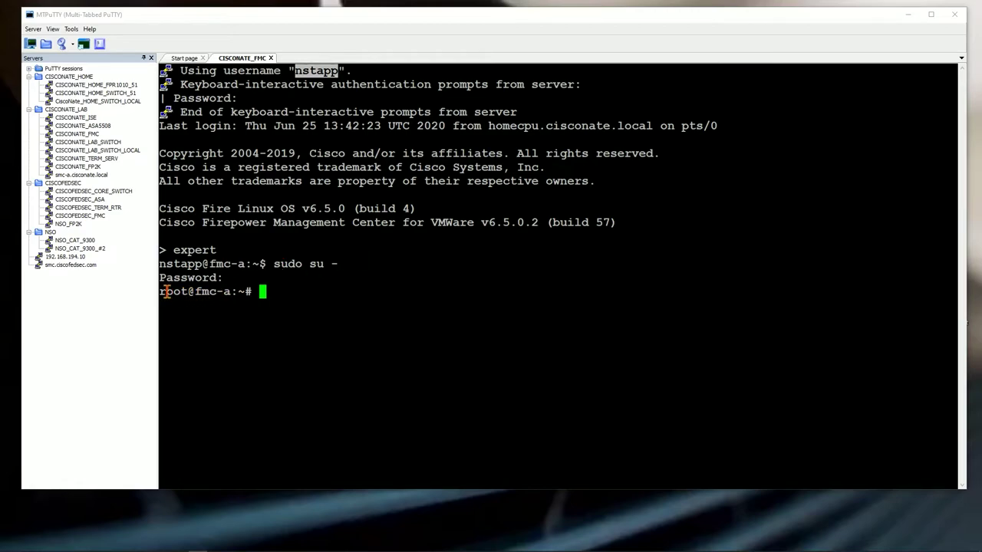
drag(164, 292, 194, 291)
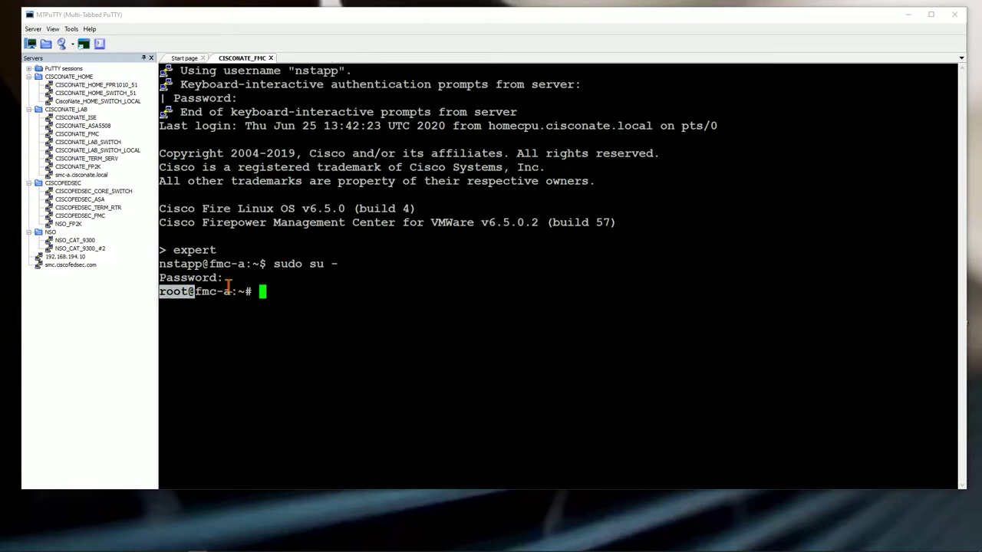
click(228, 287)
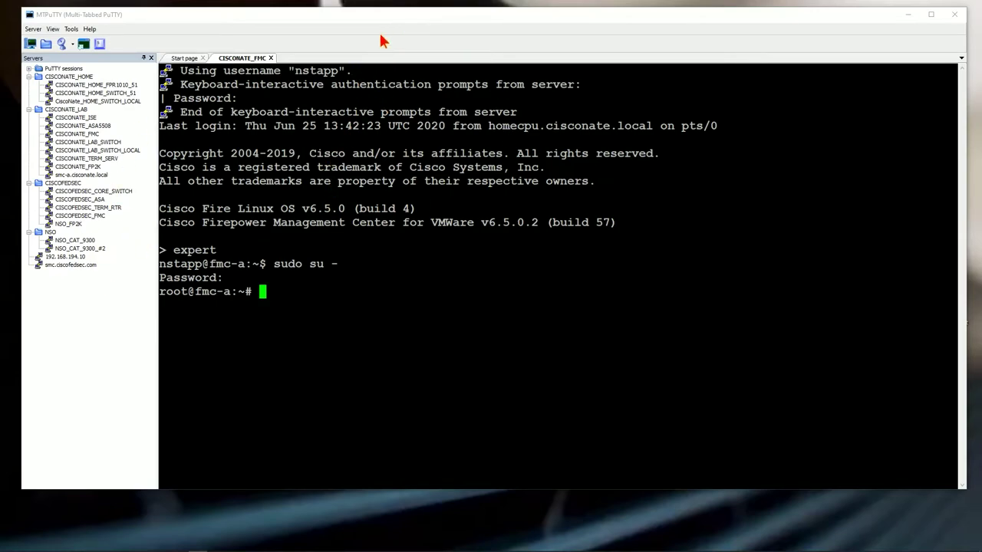
mouse_move(178, 550)
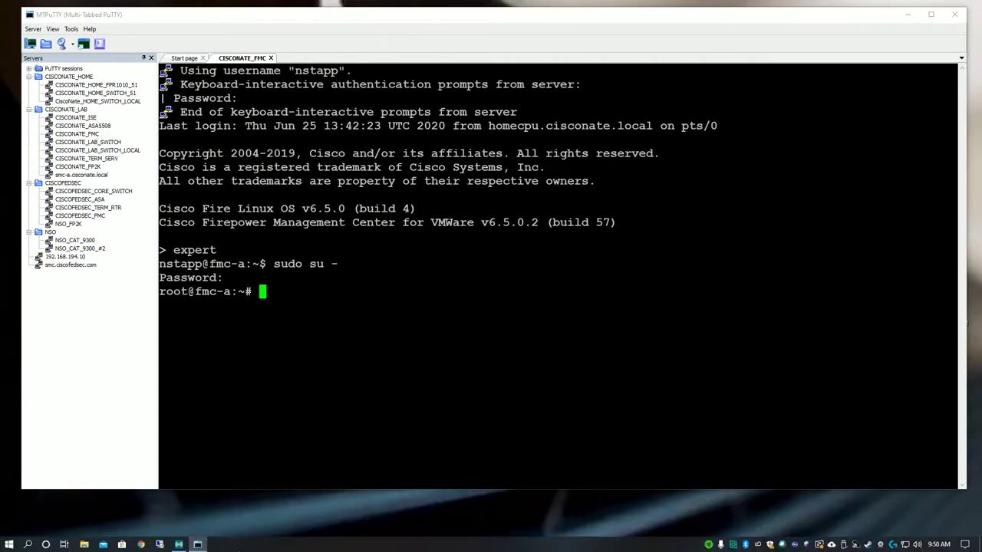
click(142, 545)
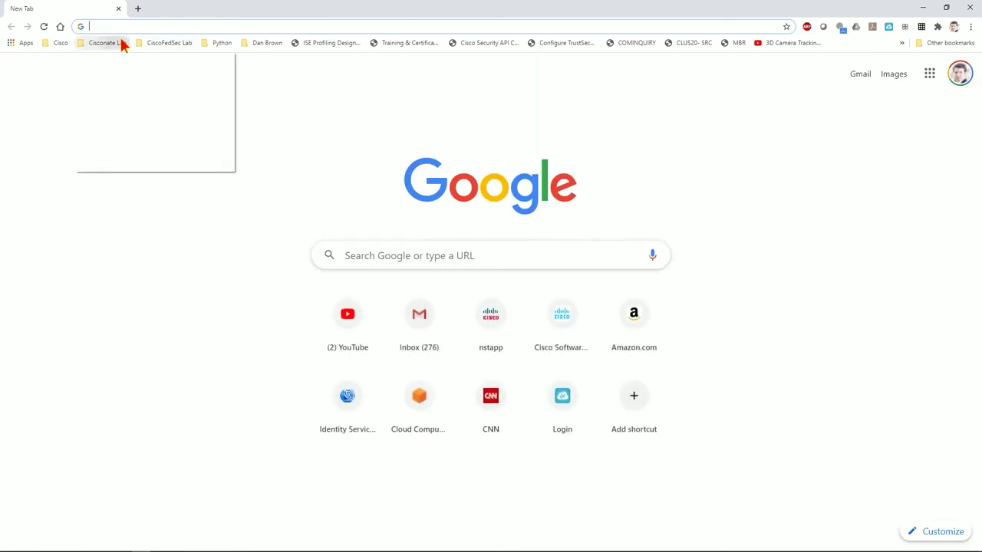
- Open the lab vCenter bookmark, launch the vSphere Client and log in as administrator
click(120, 42)
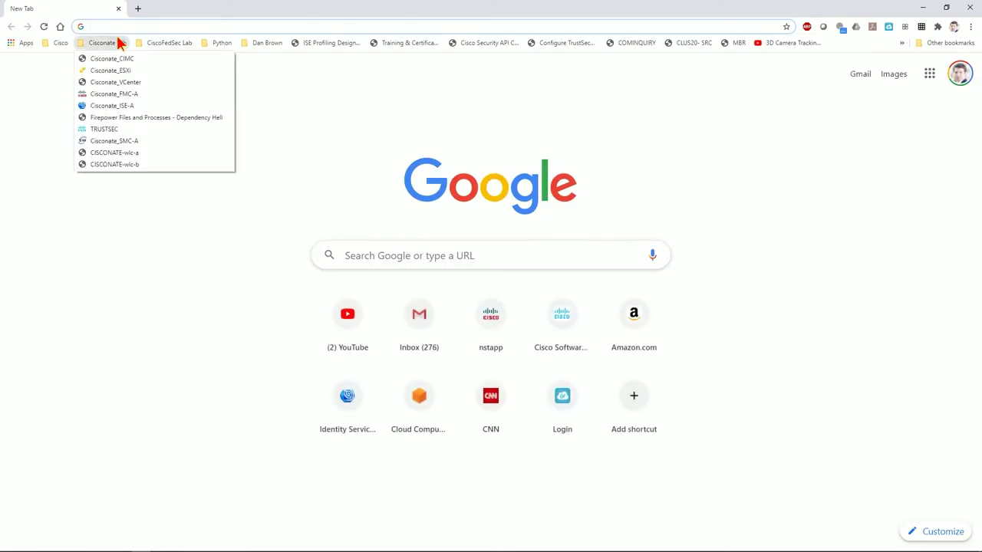
click(116, 82)
click(146, 184)
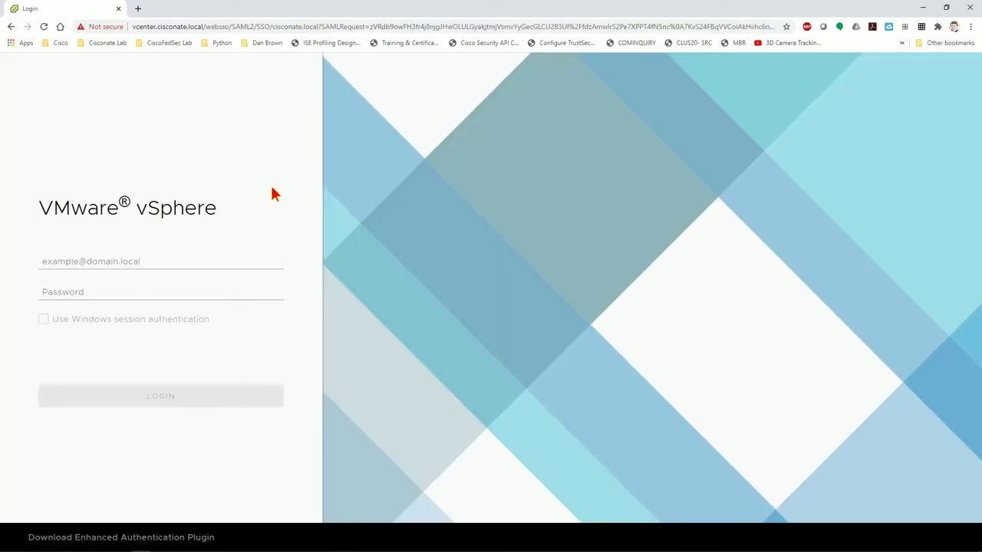
click(177, 259)
text(admini)
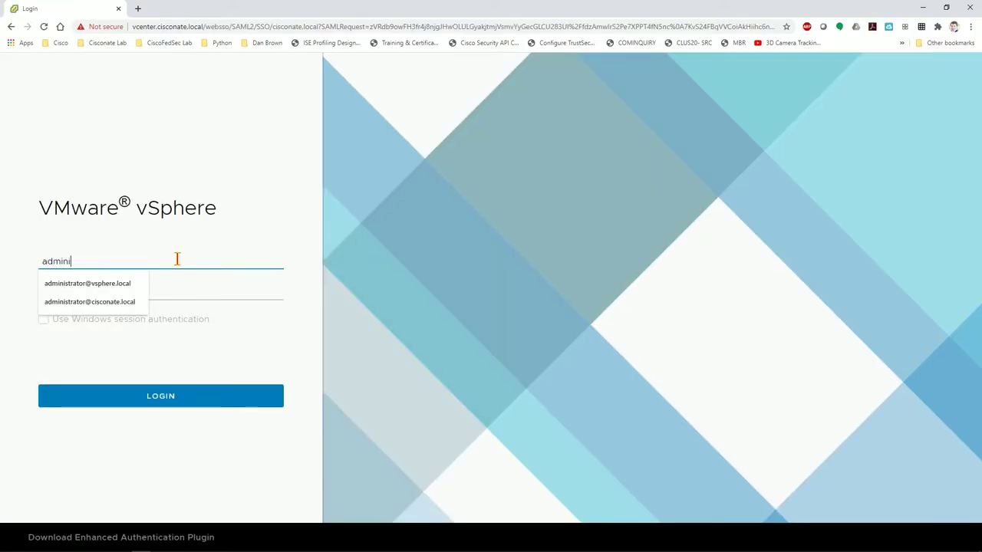
key(Down)
key(Down)
key(Tab)
text(********)
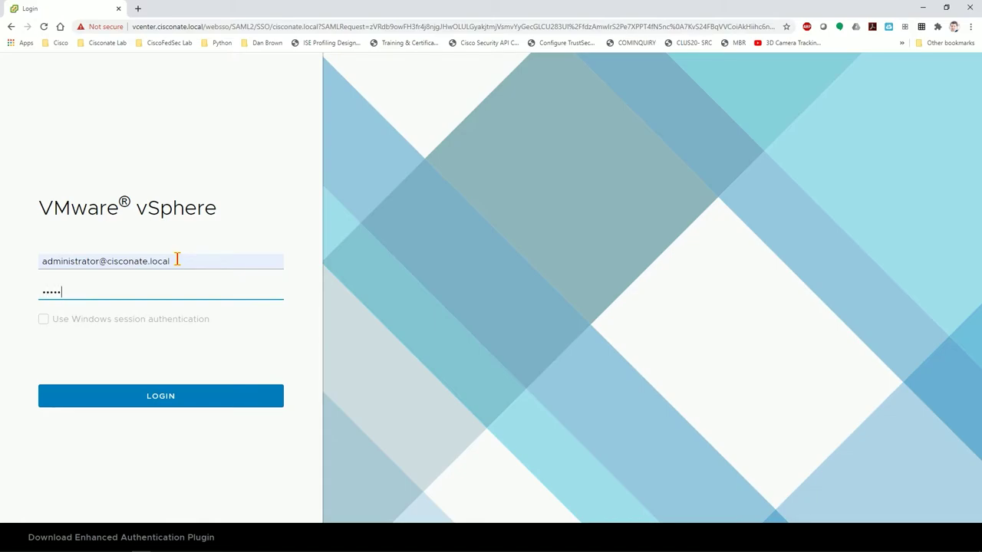
key(BackSpace)
key(BackSpace)
key(BackSpace)
key(BackSpace)
key(BackSpace)
key(BackSpace)
key(BackSpace)
key(BackSpace)
text(********)
key(Return)
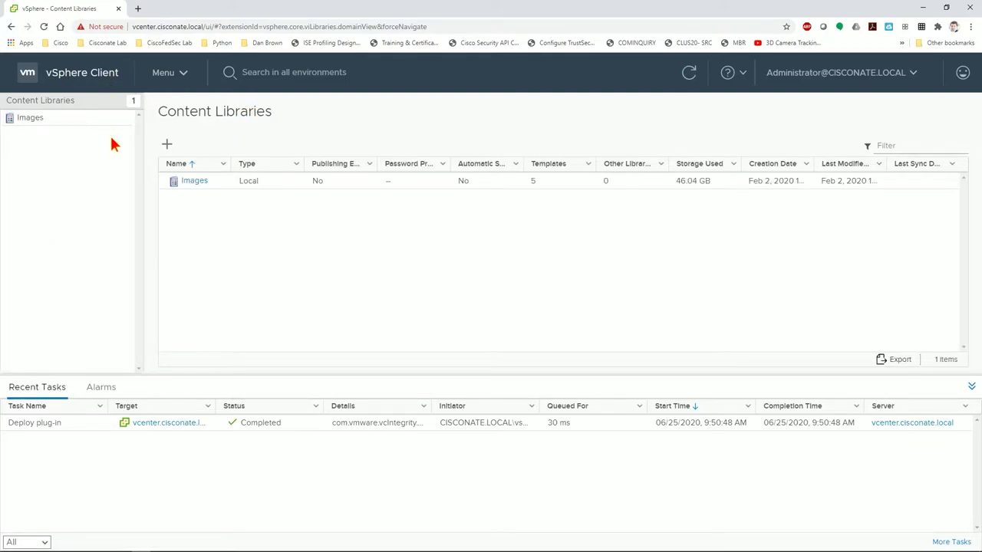
- Select FMC_6_5_0 under Hosts and Clusters and open its Web Console
click(161, 72)
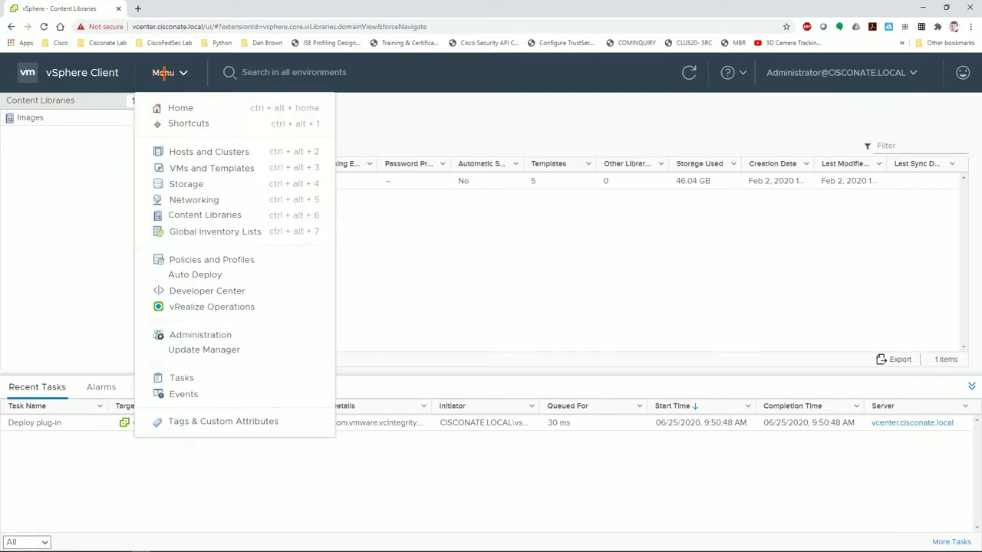
click(170, 108)
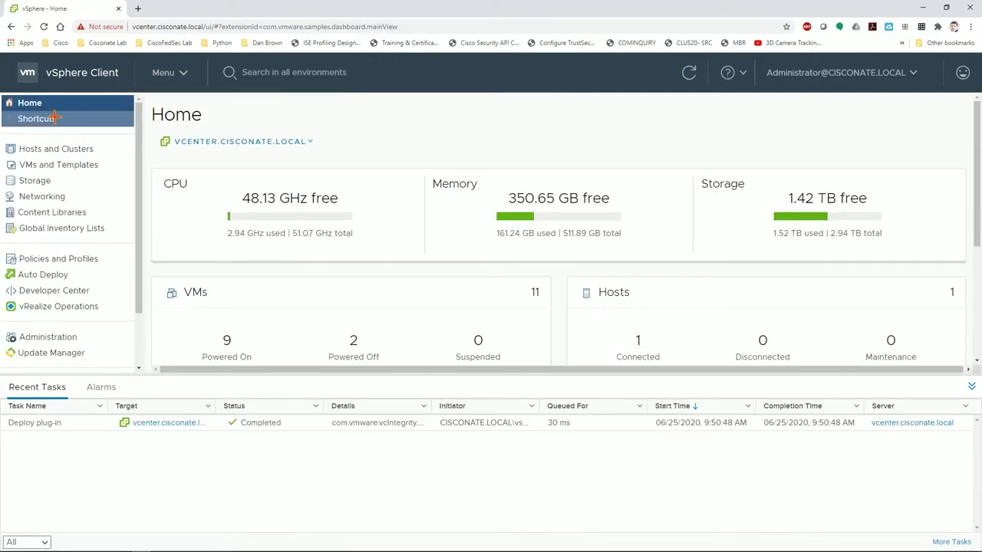
click(39, 148)
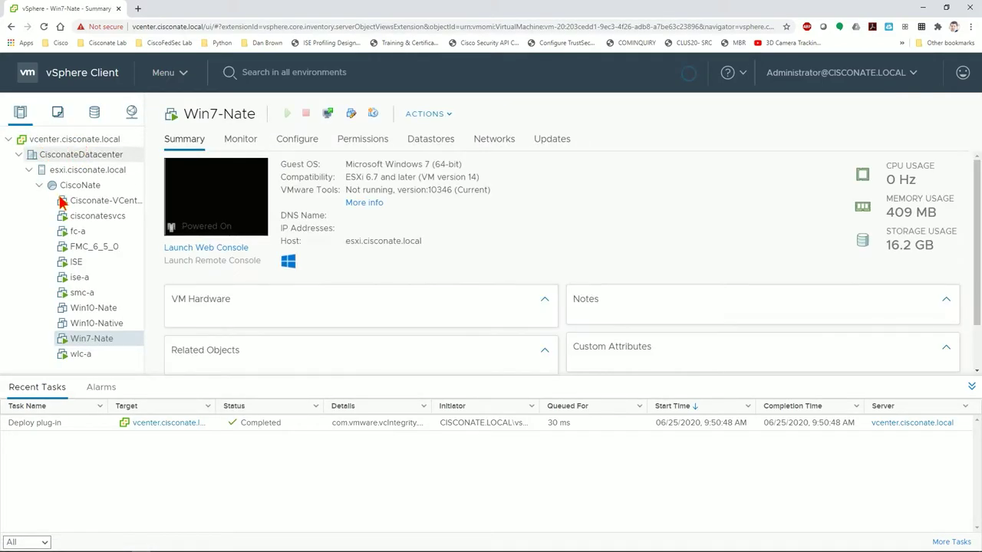
click(87, 249)
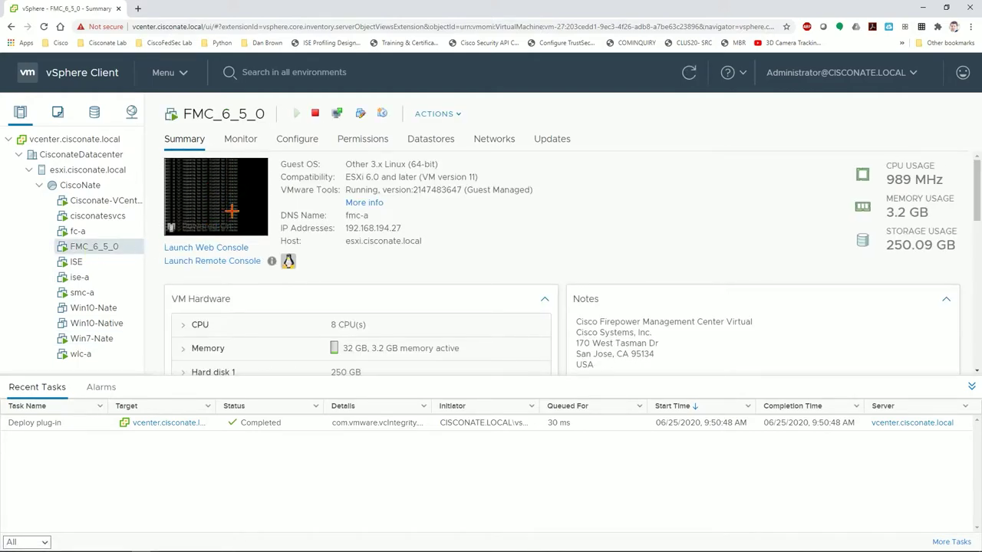
click(213, 186)
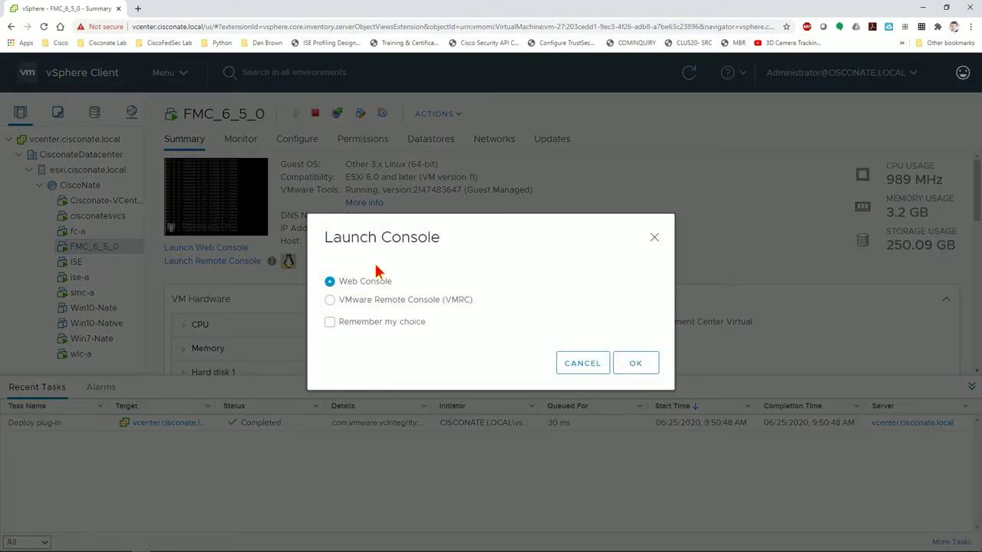
click(633, 363)
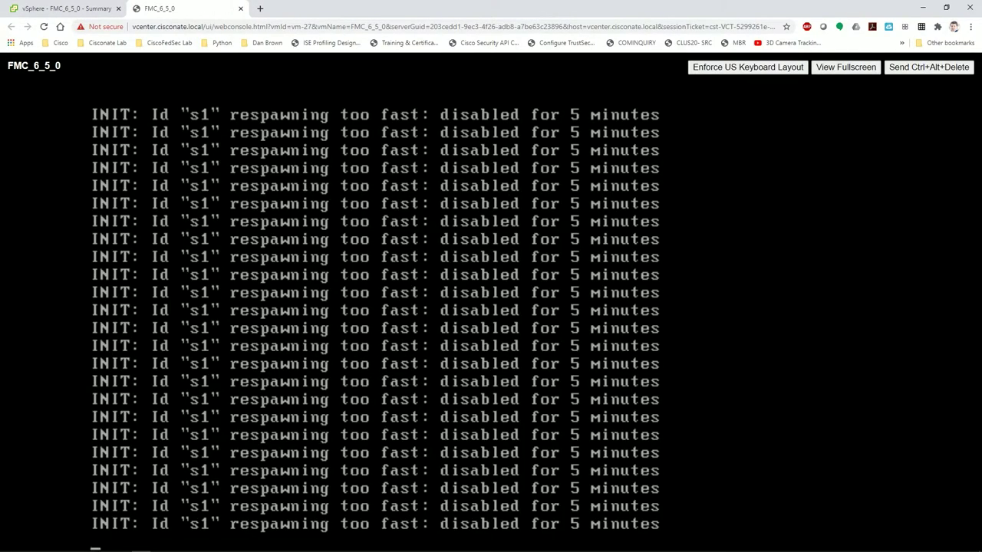
- Log in to the FMC_6_5_0 console as admin with its password and run expert
key(Return)
key(Return)
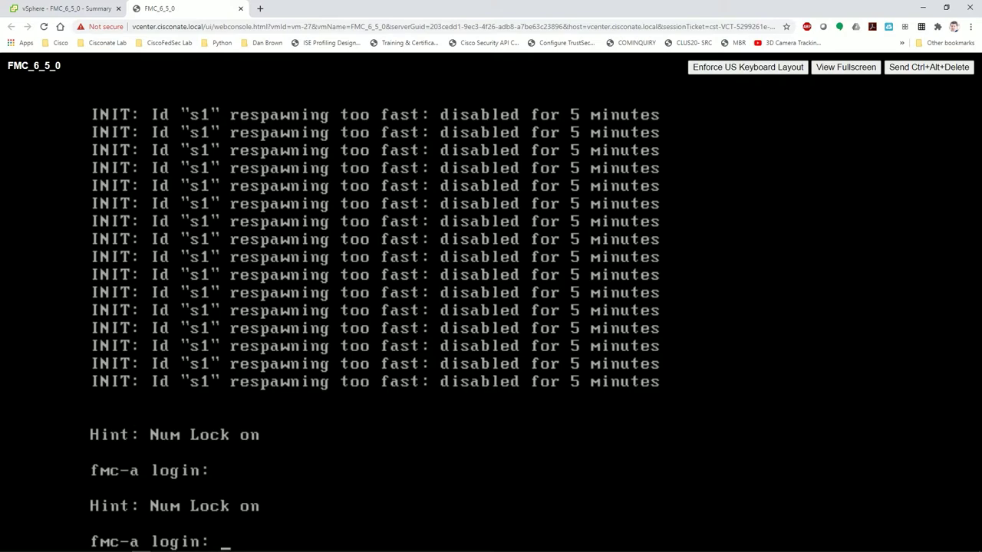
text(admin)
key(Return)
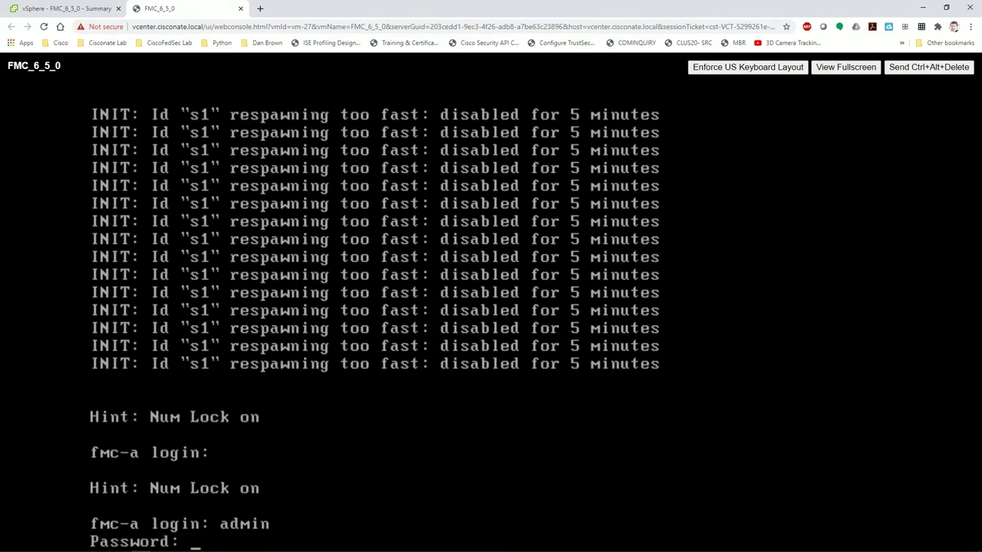
key(Return)
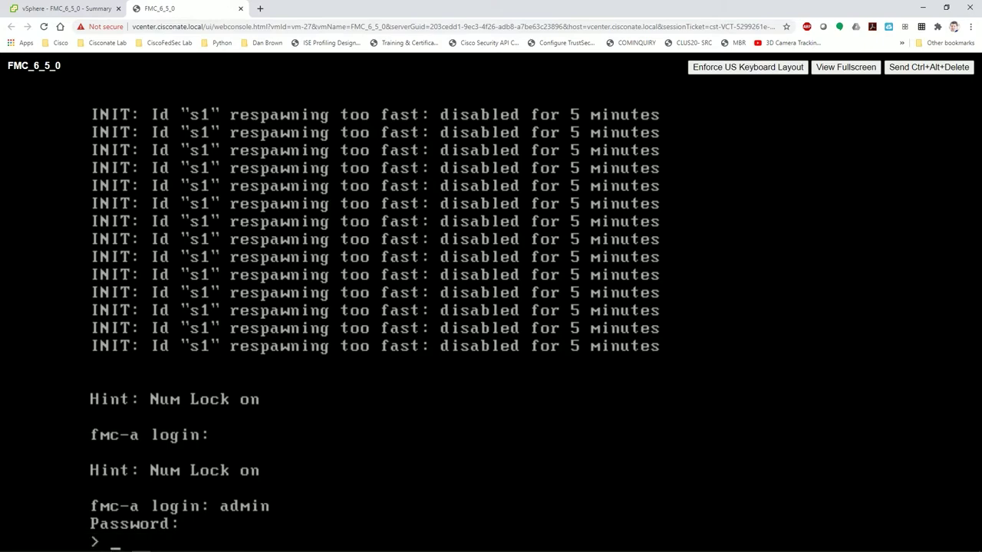
text(expert)
key(Return)
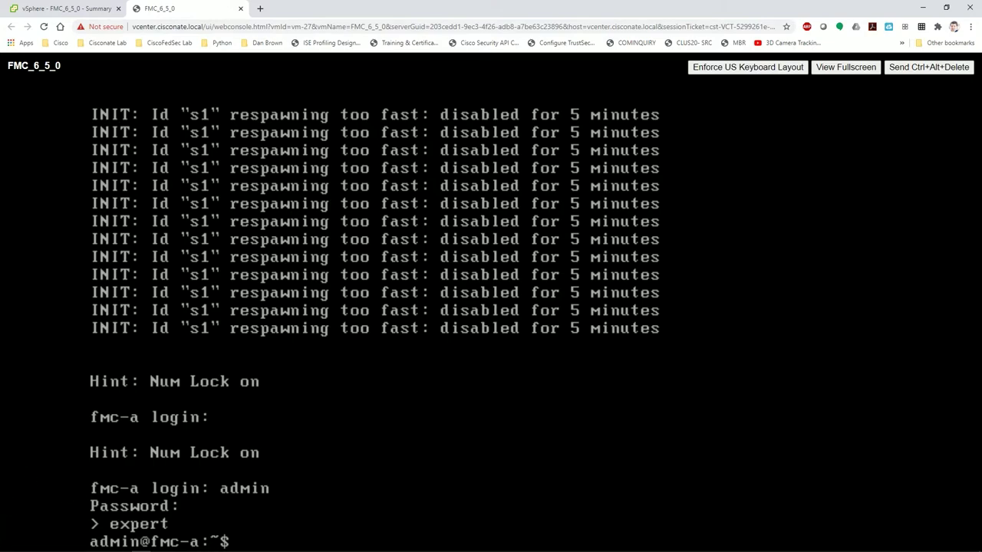
key(super)
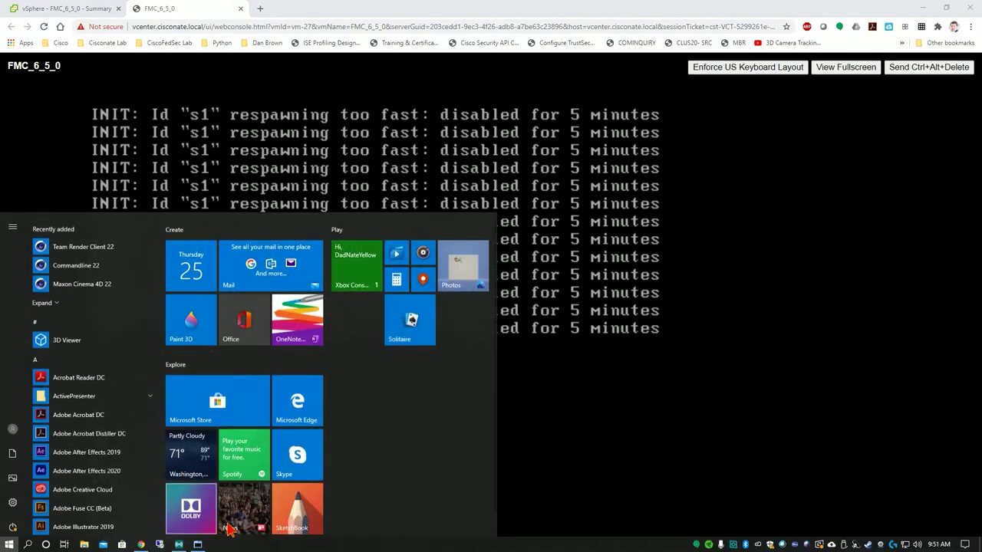
- Return to MTPuTTY's CISCONATE_FMC session and review the sudo and password lines
click(342, 236)
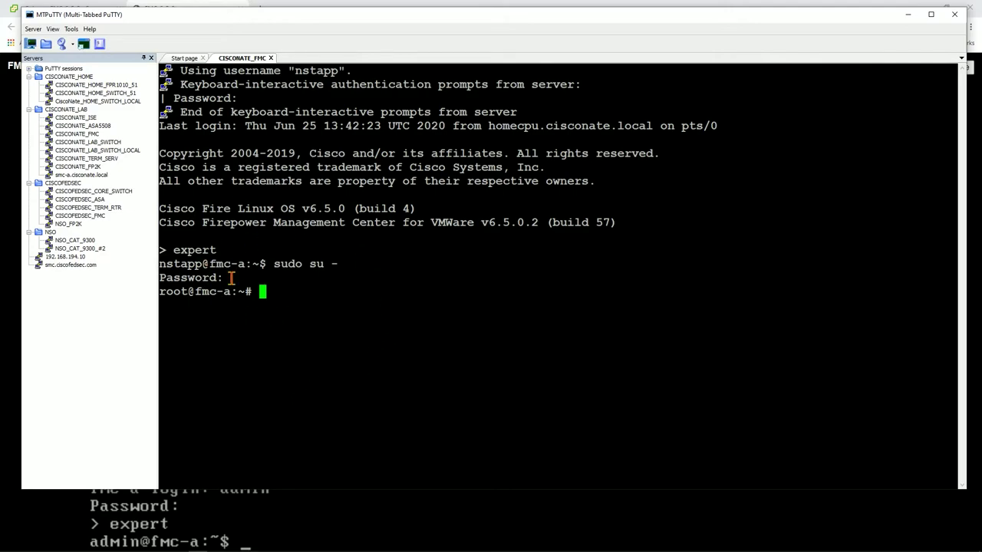
drag(289, 71, 347, 71)
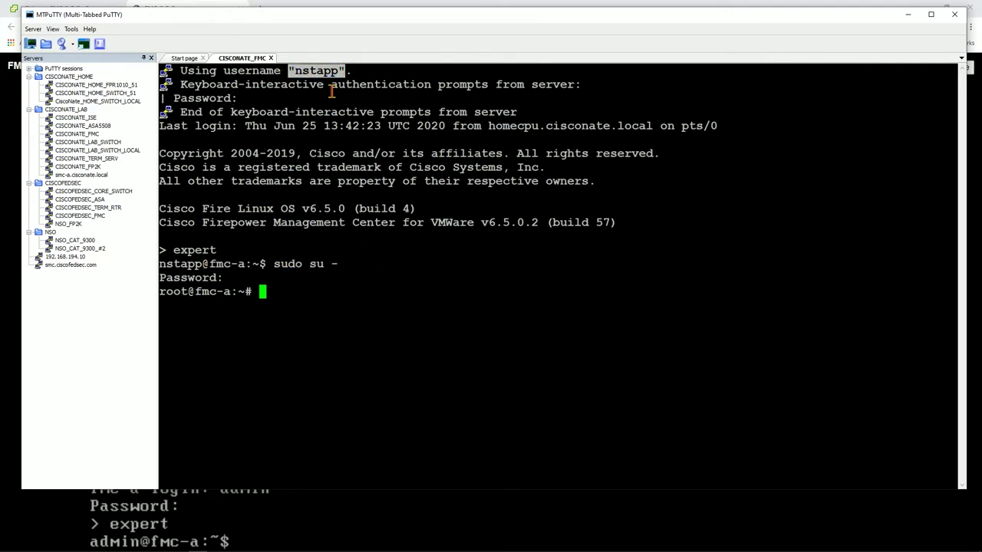
drag(268, 263, 342, 278)
click(334, 296)
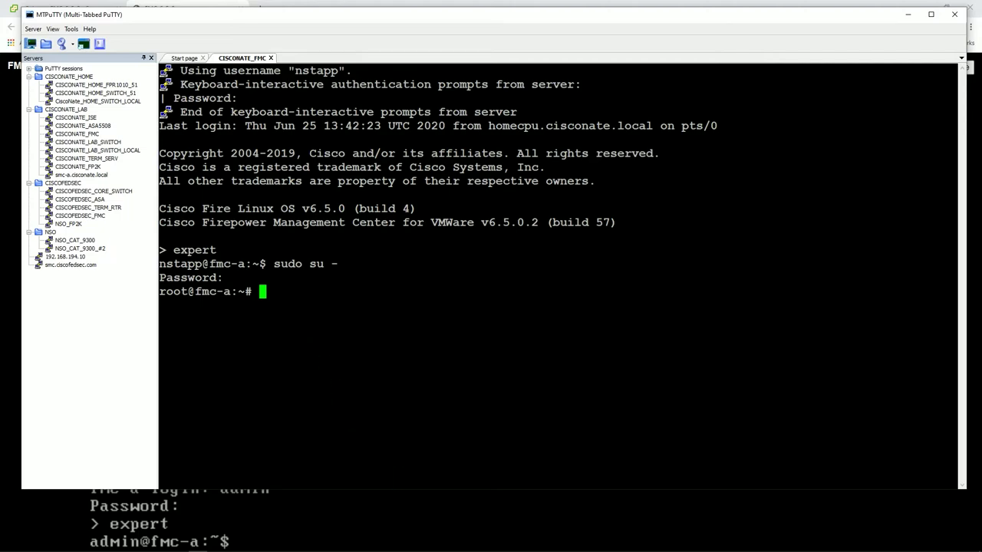
- Set MTPuTTY aside and launch Notepad from Windows search
key(alt+Tab)
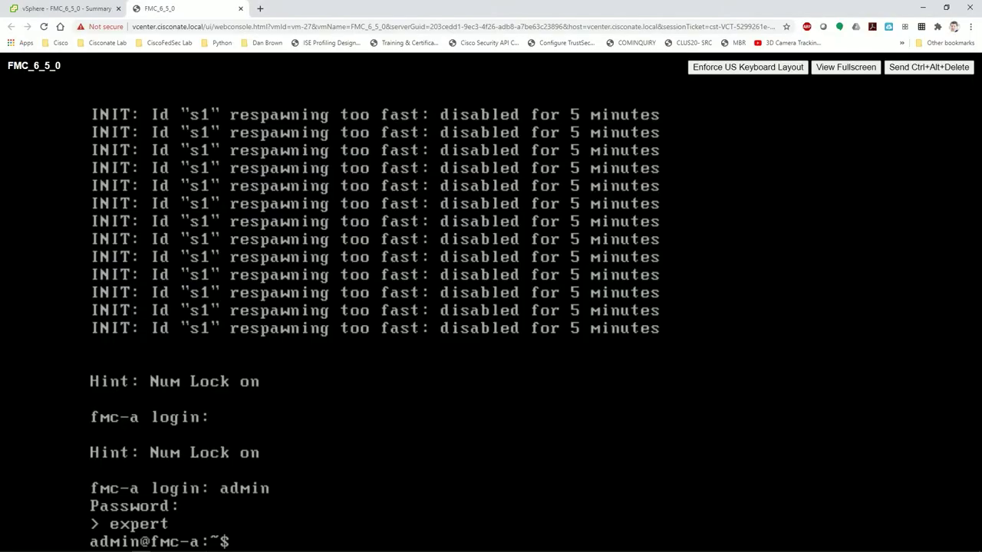
click(27, 545)
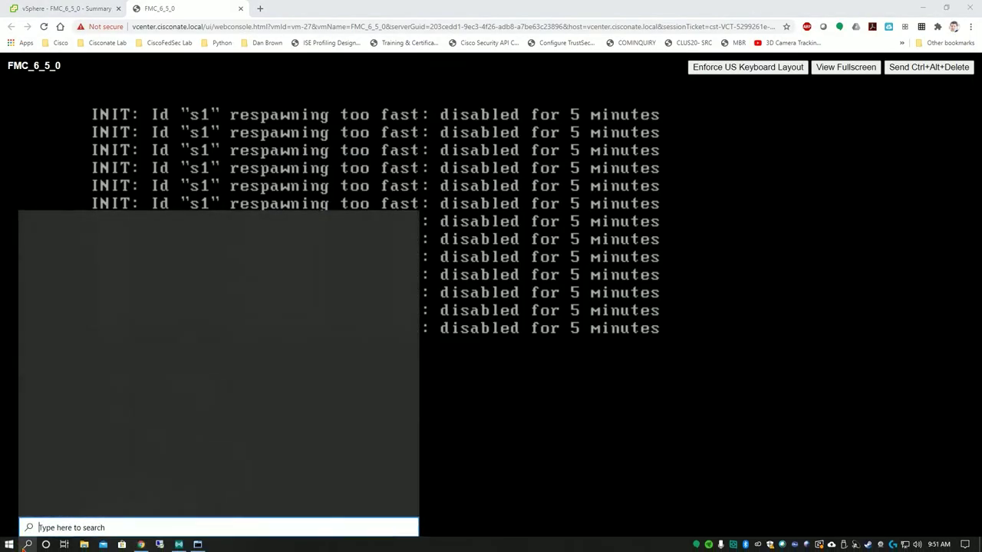
text(t)
key(BackSpace)
text(notepad)
key(Return)
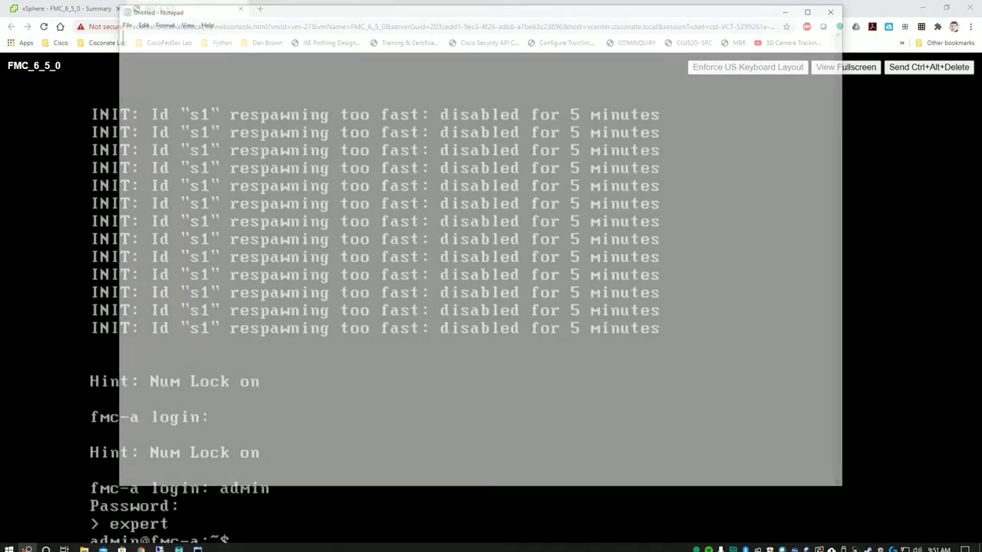
- Note the admin username and its current password on two lines, then return to the console
text(admin)
key(Return)
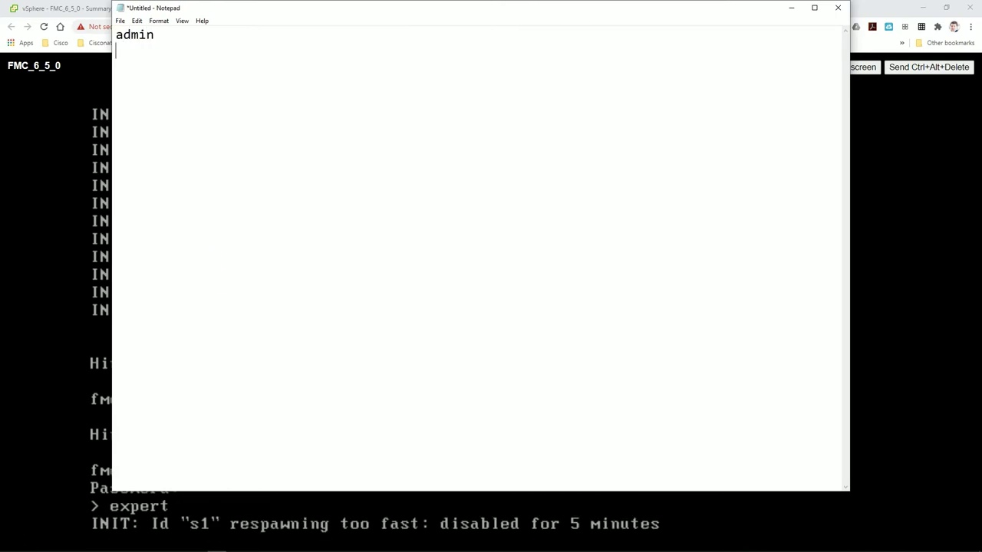
drag(591, 11, 981, 58)
click(390, 61)
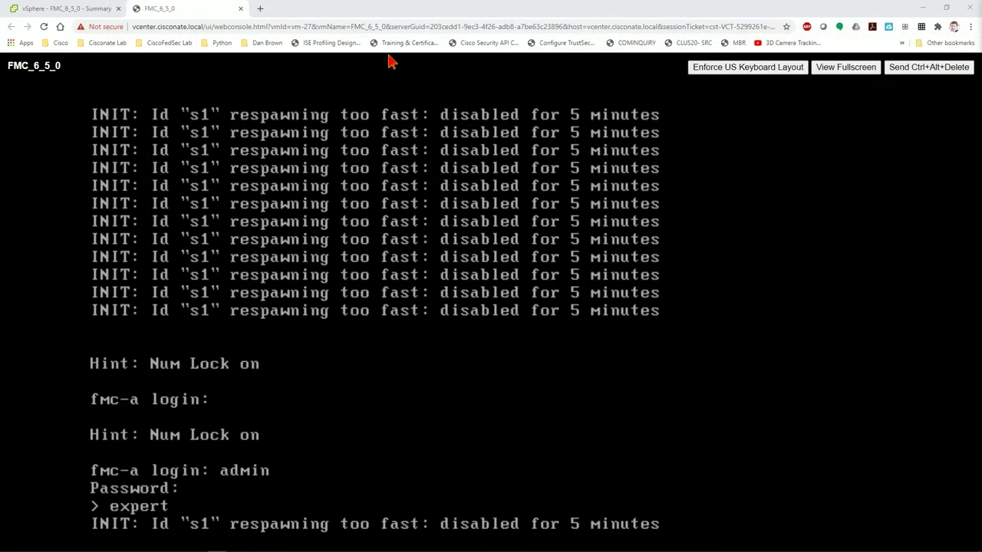
- Load the FMC-A login page from the Cisconate Lab bookmarks in a new tab
click(259, 9)
click(54, 43)
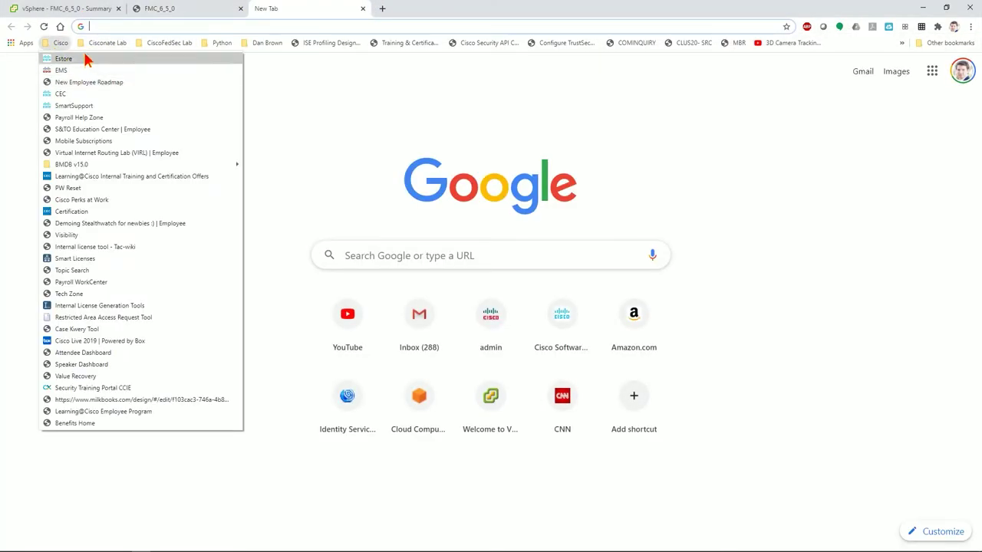
mouse_move(89, 44)
click(108, 94)
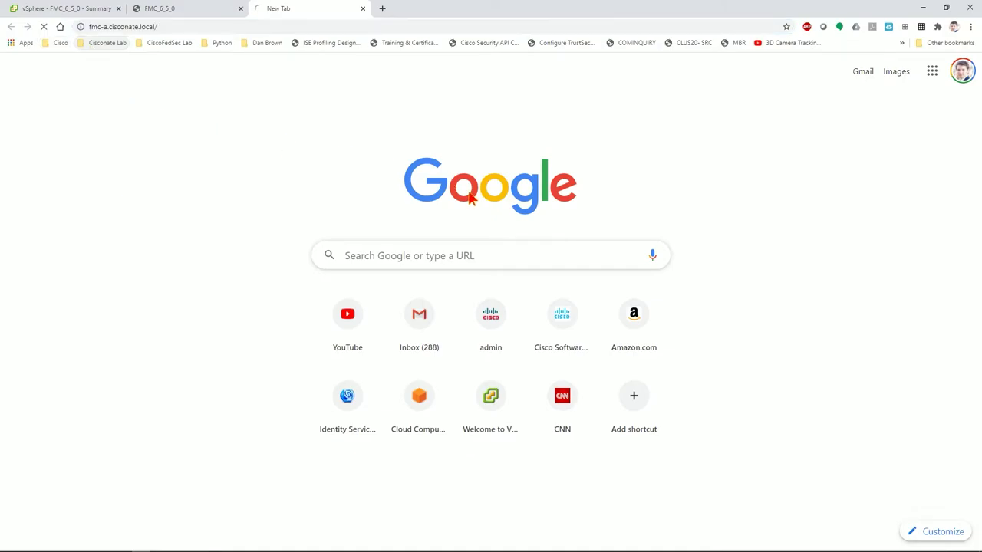
key(alt+Tab)
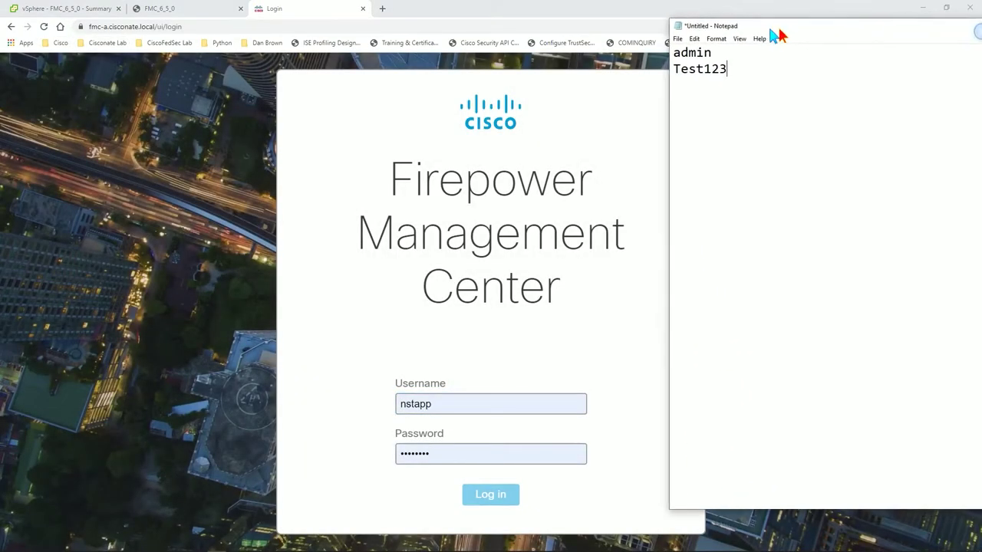
drag(774, 10, 616, 10)
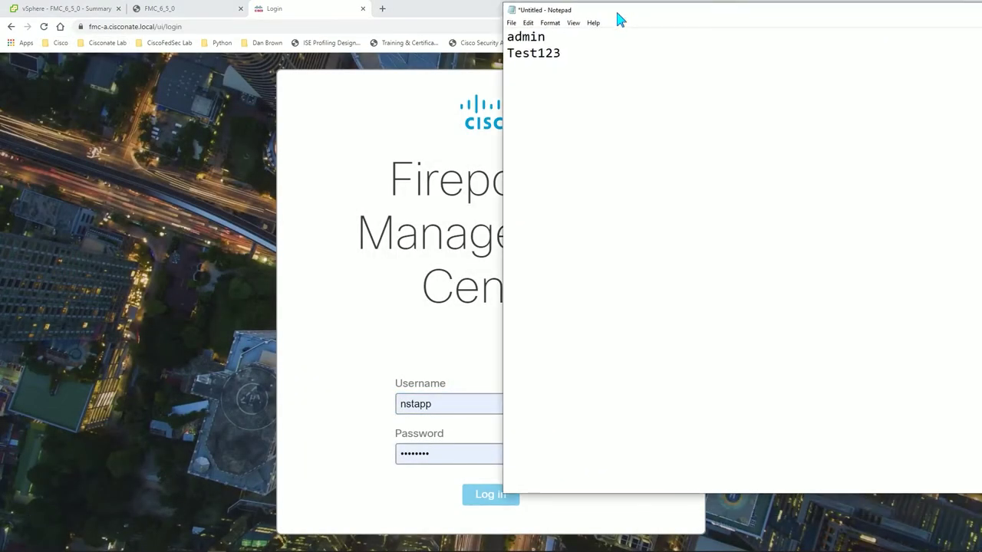
- Paste the noted admin username and password into the login form and log in
click(439, 403)
key(alt+Tab)
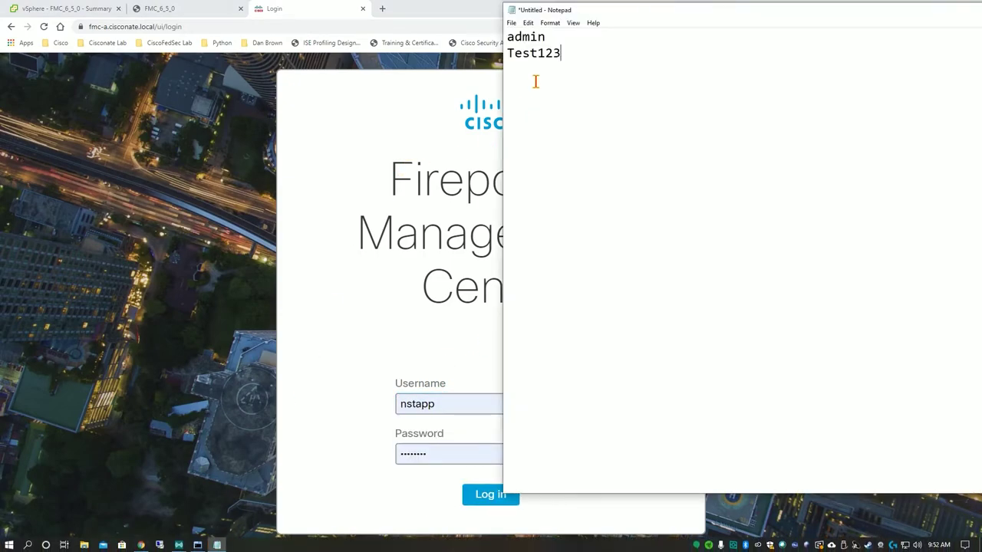
double_click(530, 37)
key(ctrl+c)
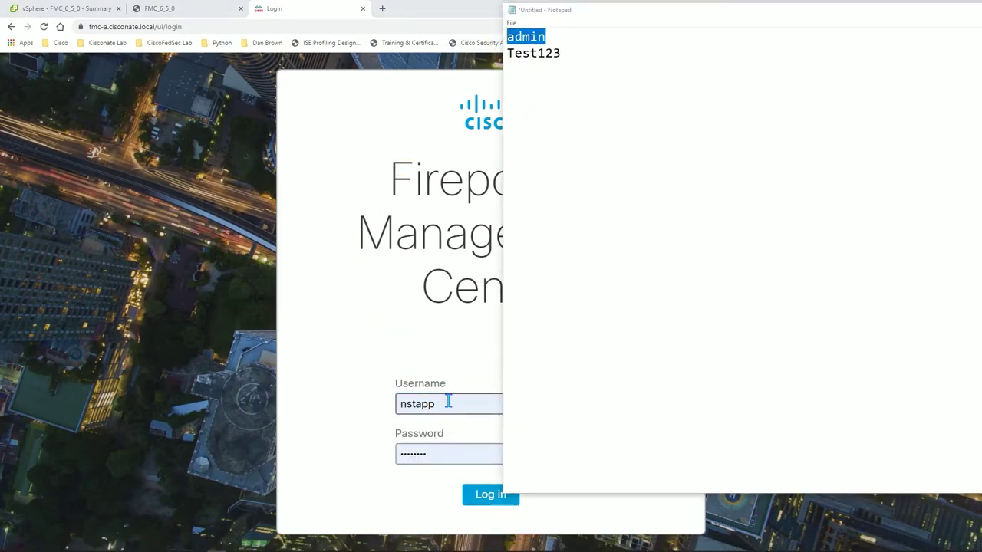
double_click(449, 402)
key(ctrl+v)
key(alt+Tab)
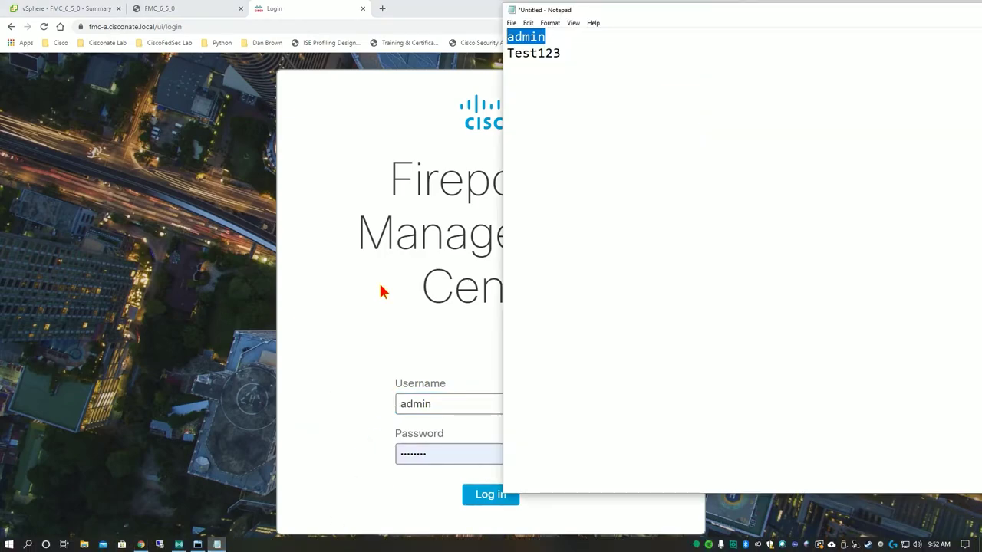
double_click(538, 53)
double_click(410, 453)
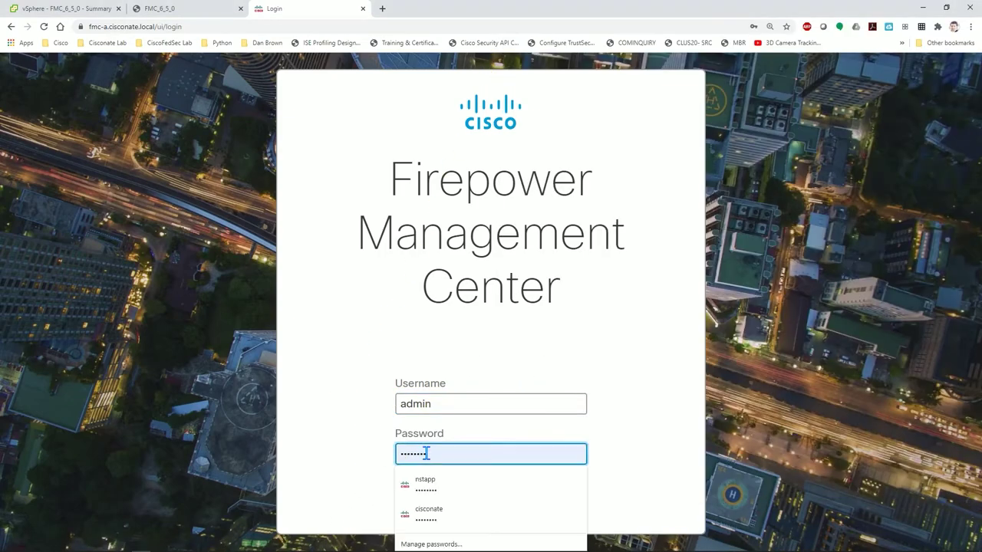
key(ctrl+v)
click(491, 486)
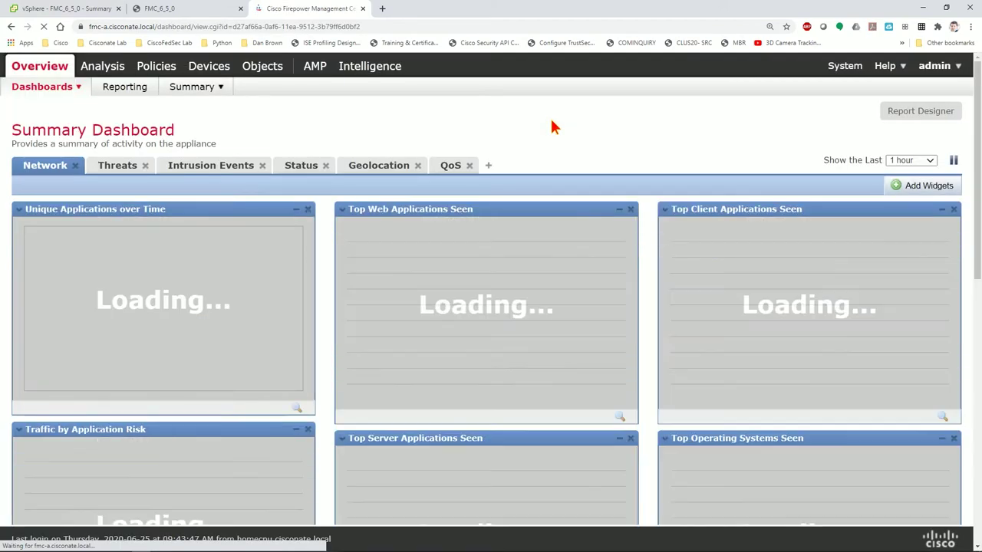
- Log out of FMC and enter admin as the Username
mouse_move(949, 66)
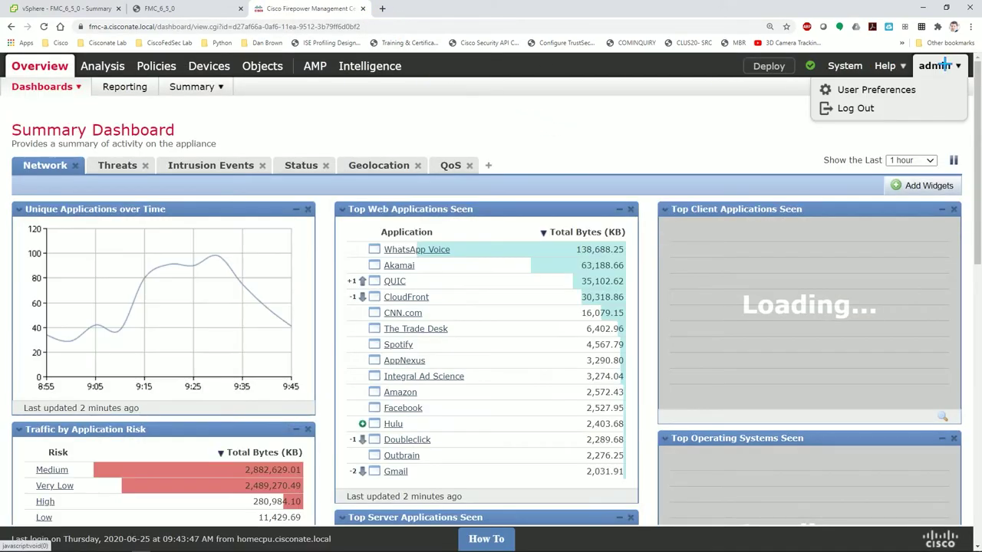
click(865, 108)
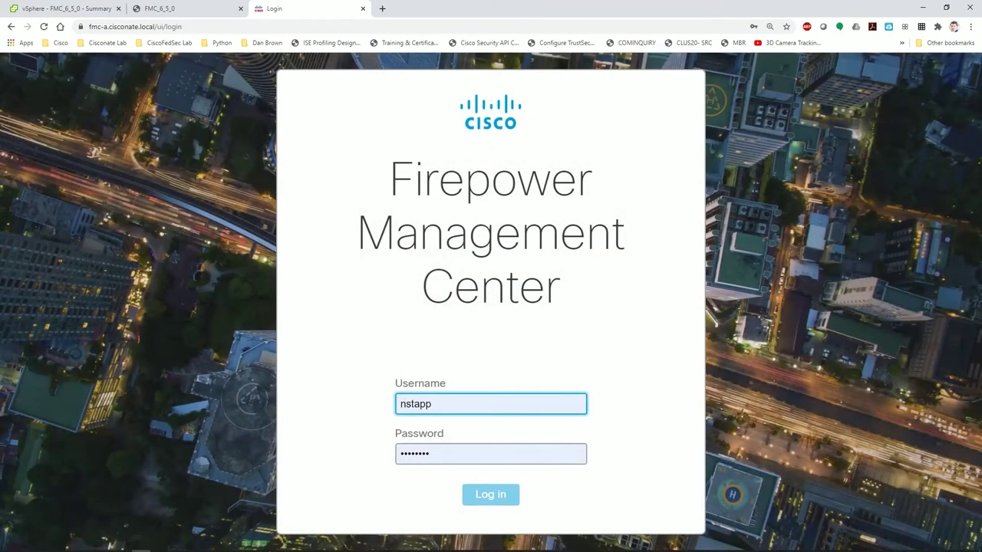
double_click(415, 403)
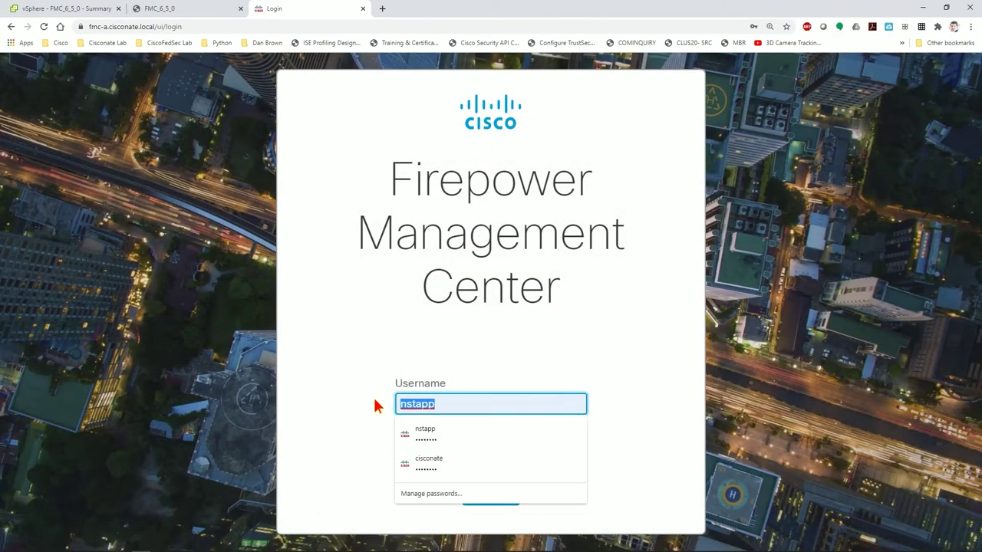
text(admin)
key(Tab)
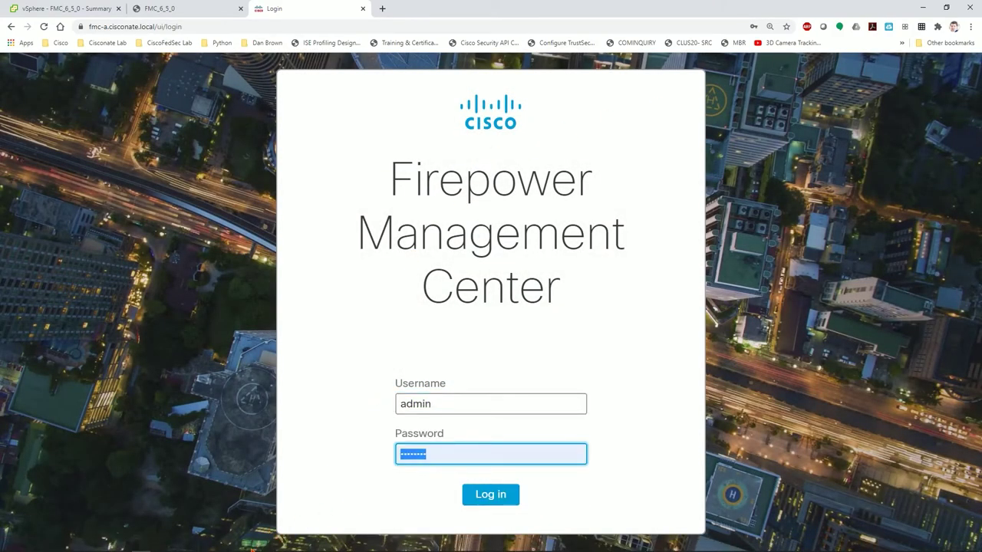
- Replace the old password in Notepad with the new password and copy it
click(217, 545)
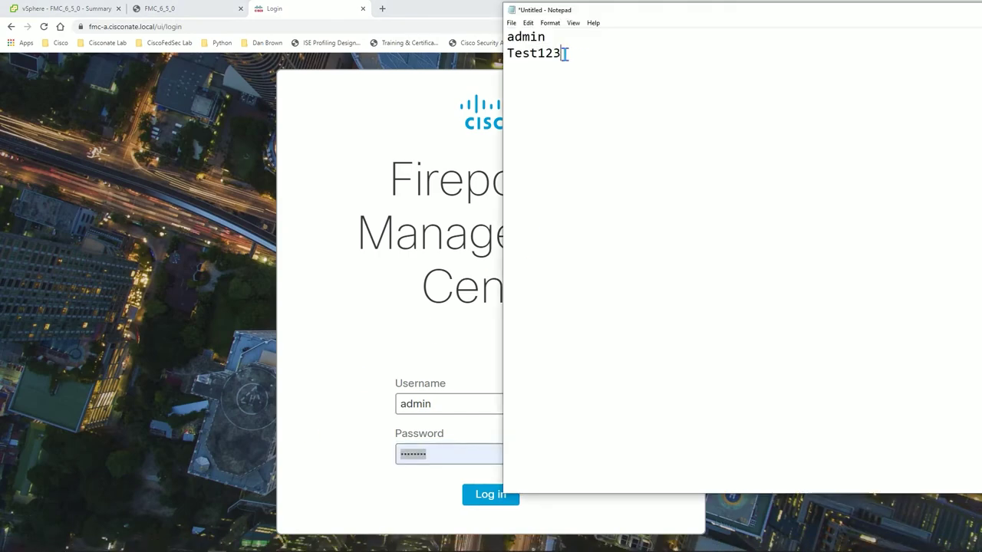
drag(565, 53, 483, 58)
key(ctrl+x)
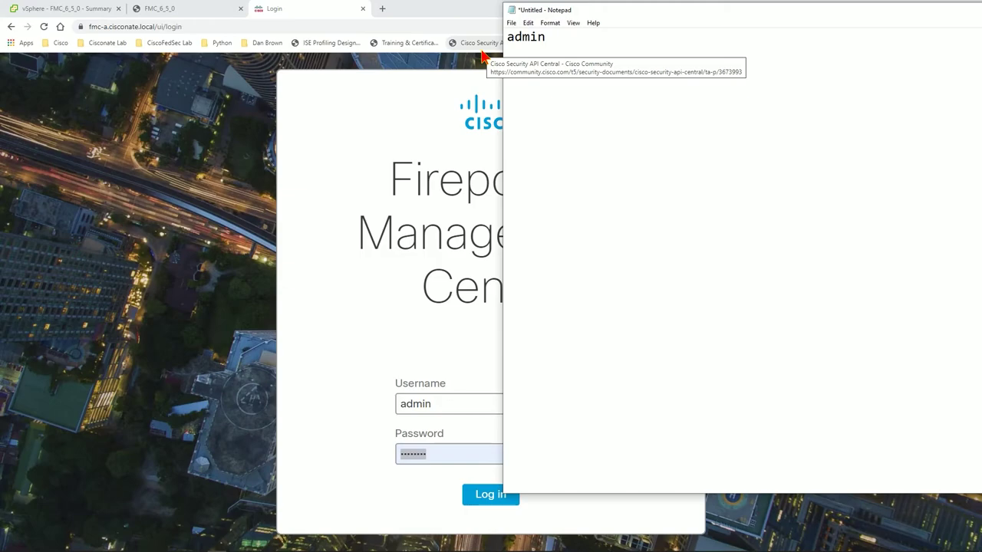
key(Return)
drag(600, 72, 477, 77)
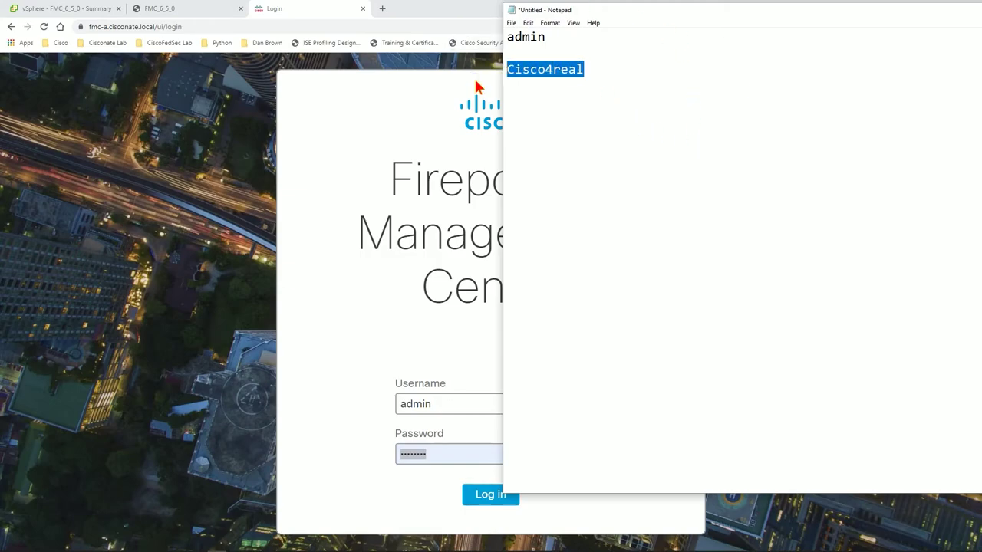
- Paste the new password into Password and attempt the admin login
click(439, 461)
drag(508, 455, 376, 455)
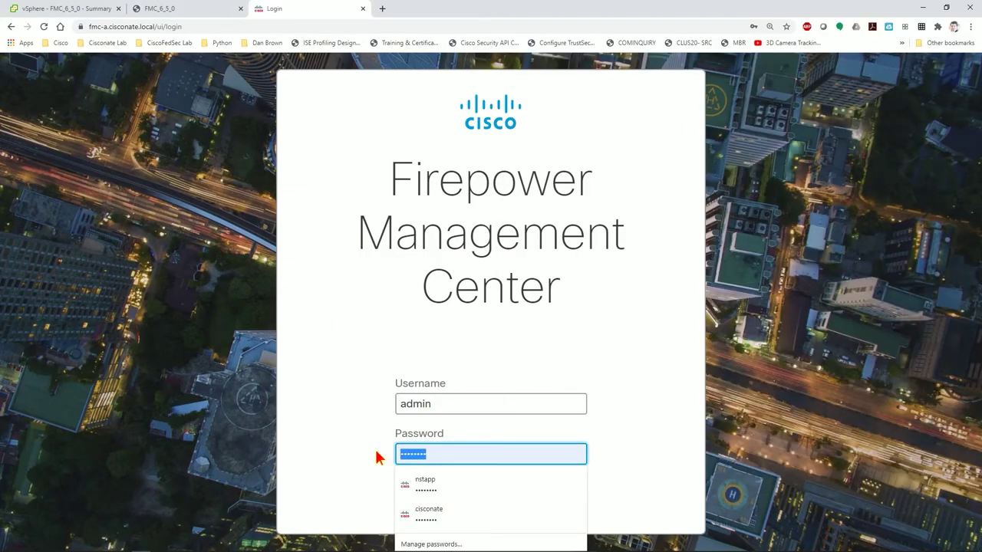
key(ctrl+v)
click(491, 494)
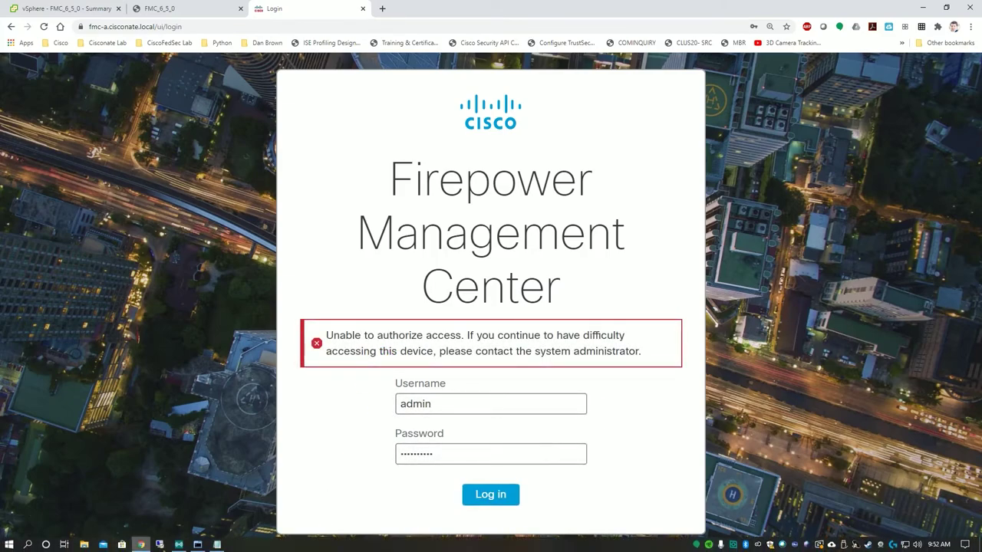
- Run usertool.pl -p 'admin <new password>' in the root shell, pasting the new password
click(198, 545)
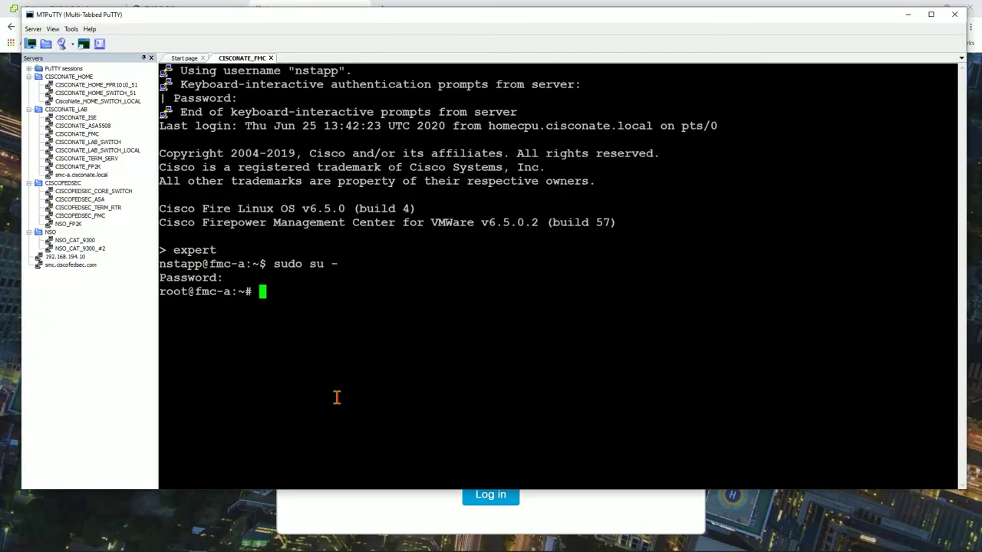
text(usertool.)
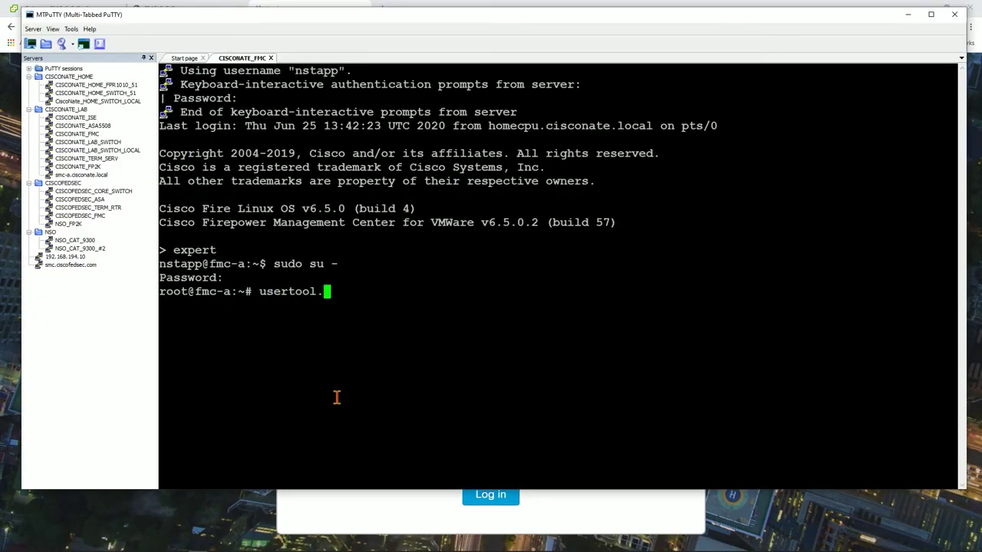
text(pp)
key(BackSpace)
key(BackSpace)
text(pl -p 'admin)
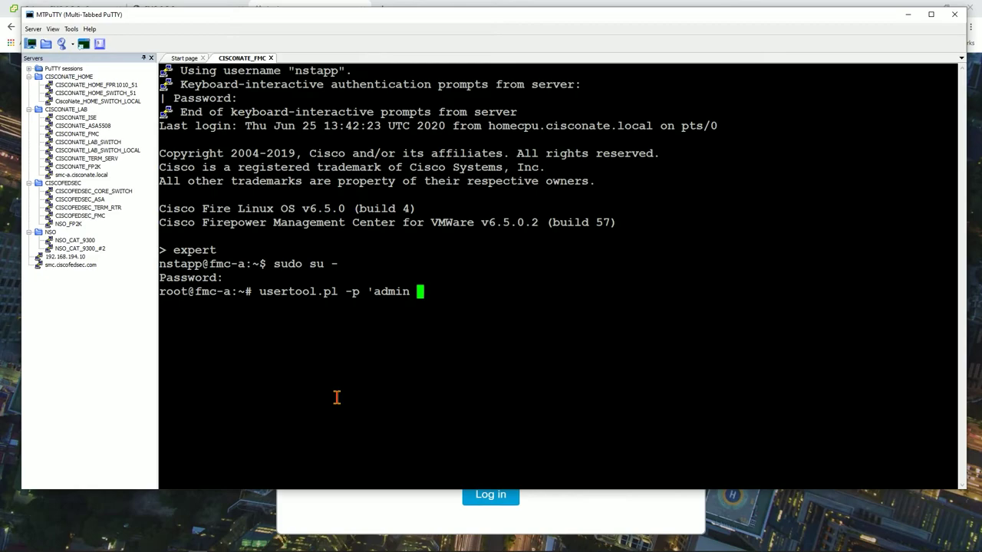
right_click(336, 396)
text(')
key(Return)
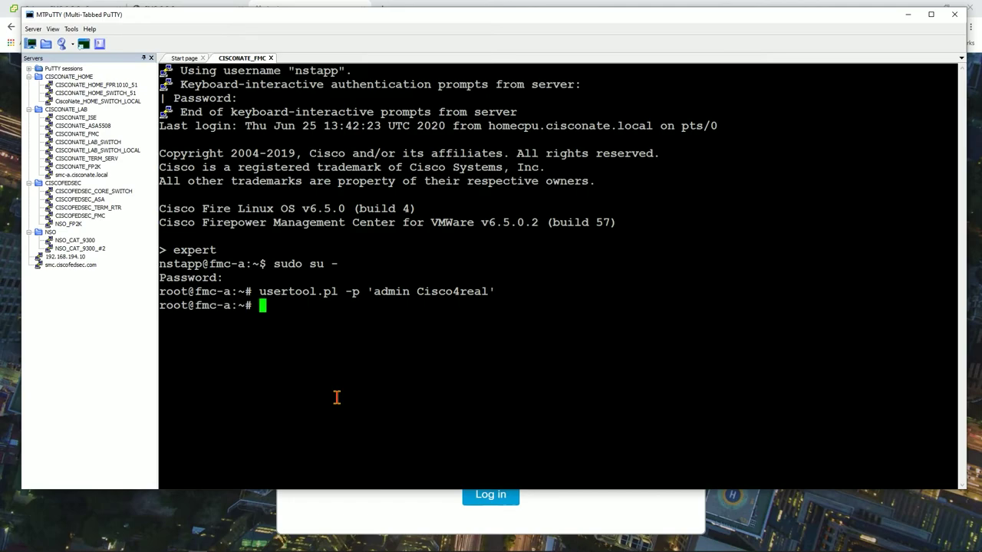
- Return to the FMC login page and log in as admin with the reset password
click(364, 517)
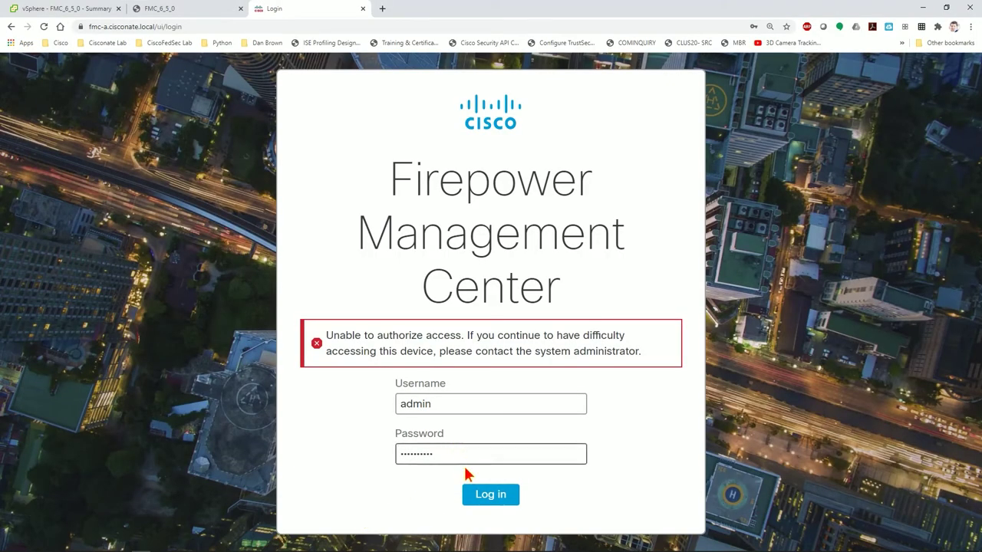
click(490, 494)
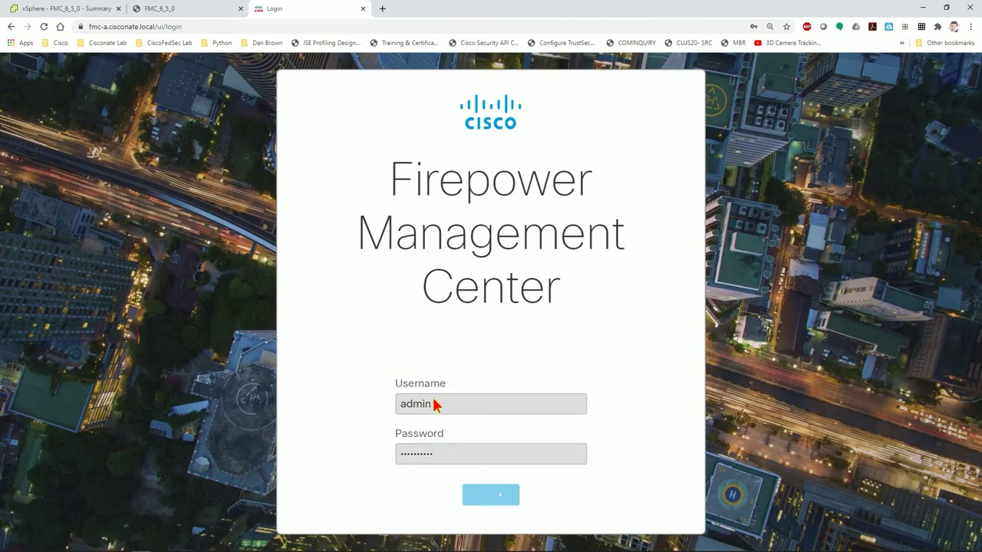